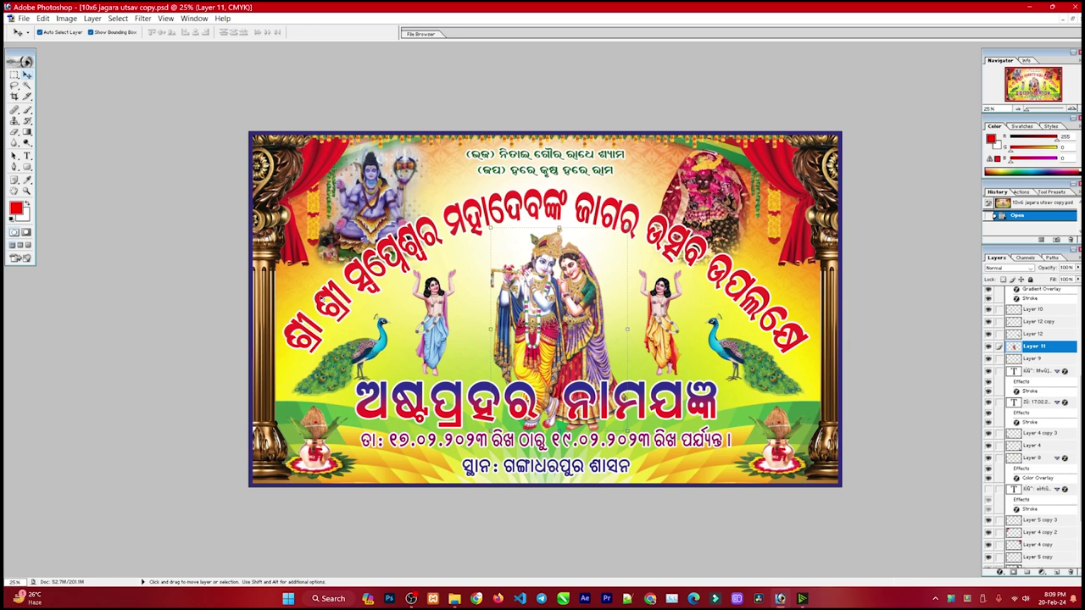
# Select the jagara banner's top Odia title text layer from the canvas context menu
pyautogui.rightClick(320, 294)
pyautogui.click(341, 302)
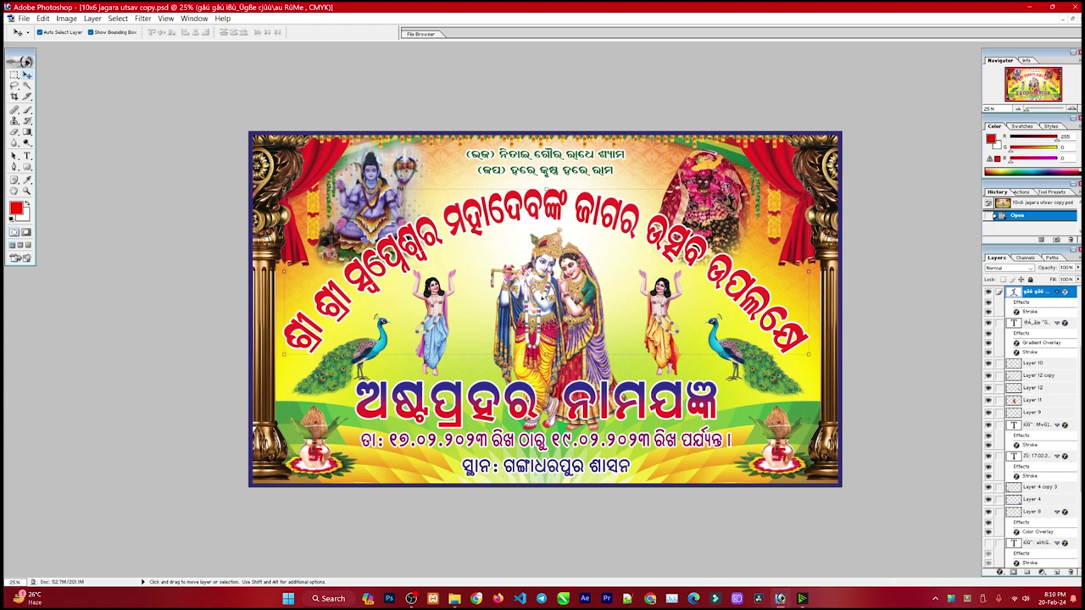
# Select Layer 11 and nudge the Krishna-Radha figure slightly up and left
pyautogui.rightClick(542, 297)
pyautogui.click(570, 304)
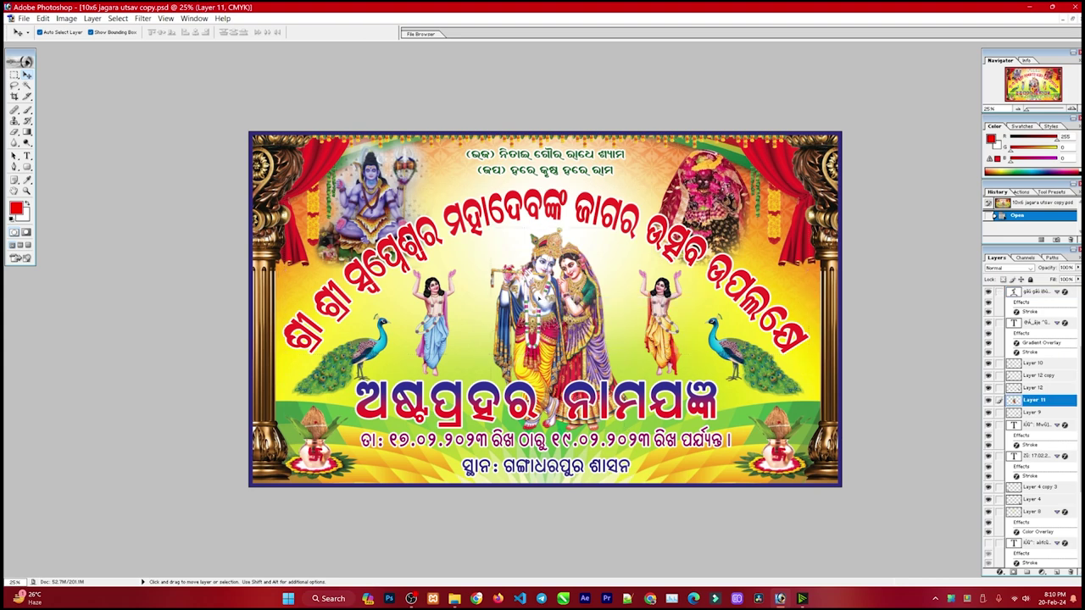
pyautogui.moveTo(570, 304); pyautogui.dragTo(566, 291)
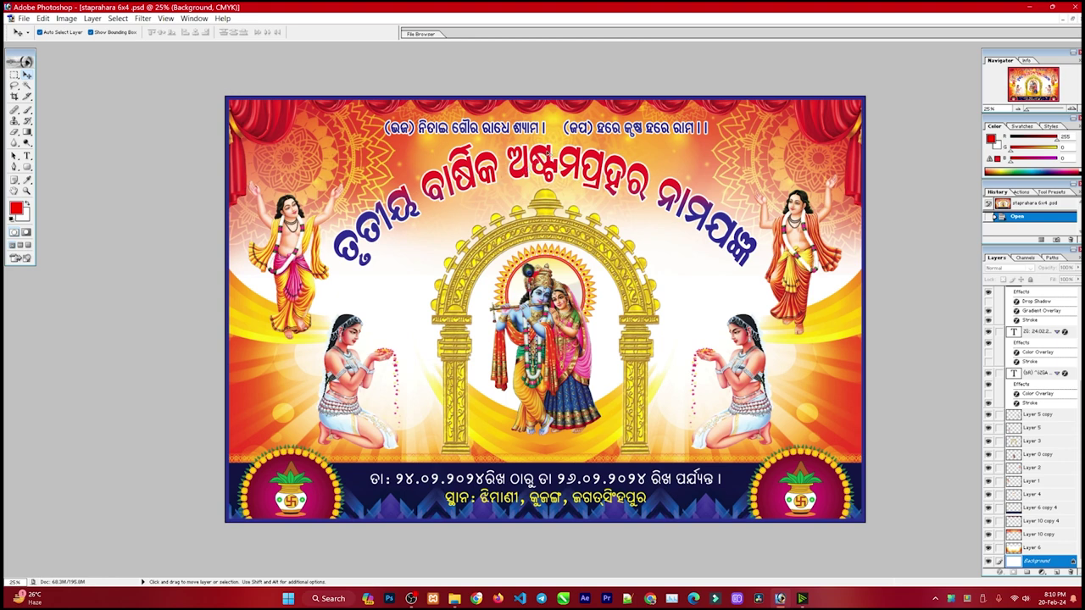
# Select the staprahara banner's top heading text layer from the canvas context menu
pyautogui.rightClick(549, 150)
pyautogui.click(561, 156)
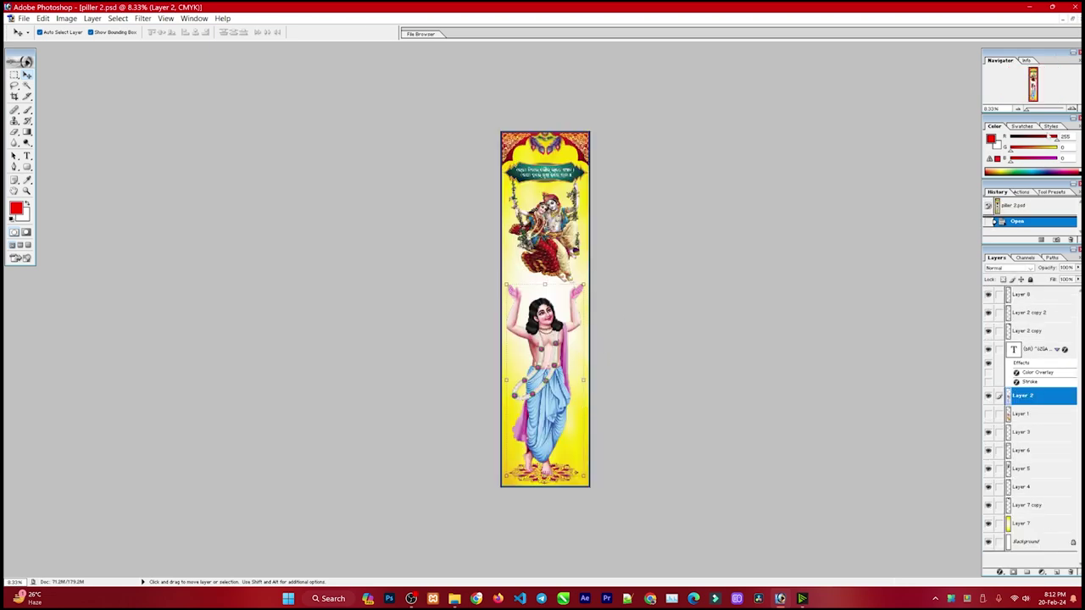
# Close the piller 2.psd document with Ctrl+W
pyautogui.hotkey('ctrl', 'w')
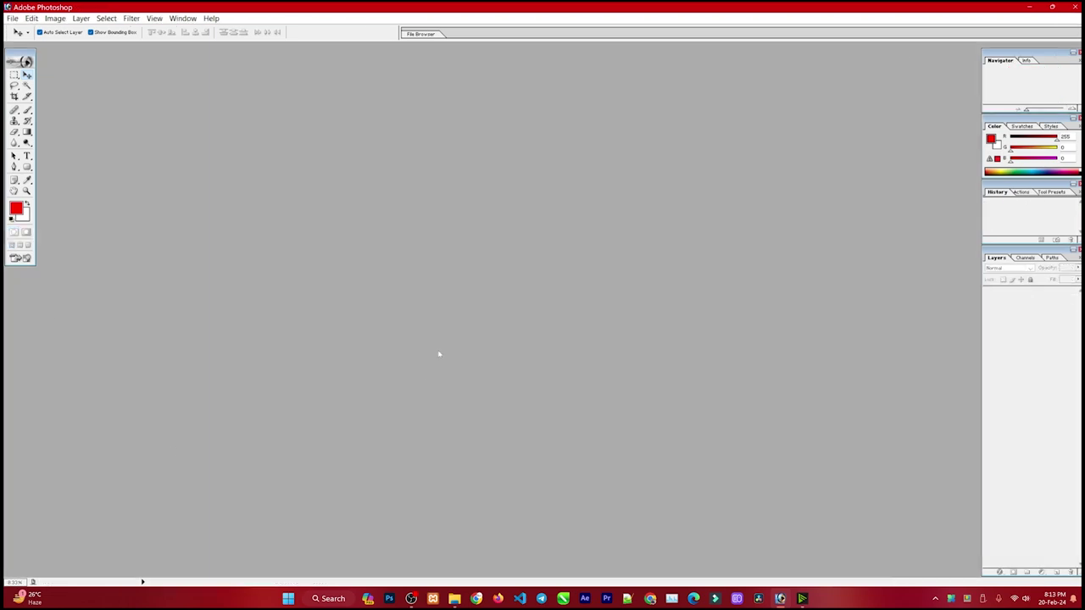